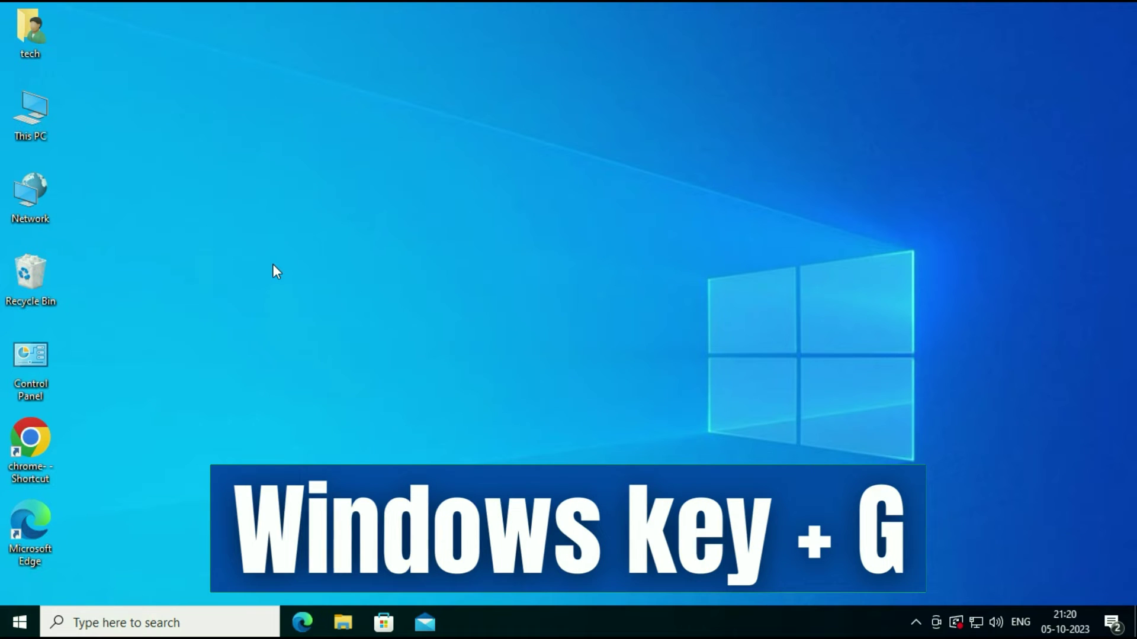
Bring up the Xbox Game Bar overlay with Win+G and dismiss it again.
key(super+g)
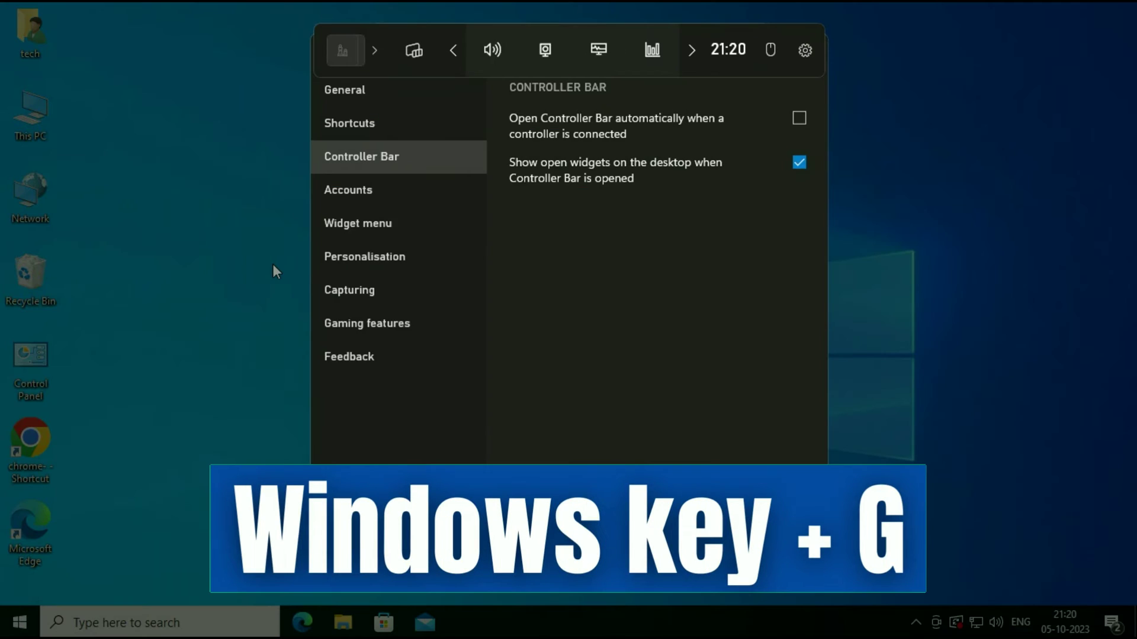
key(Escape)
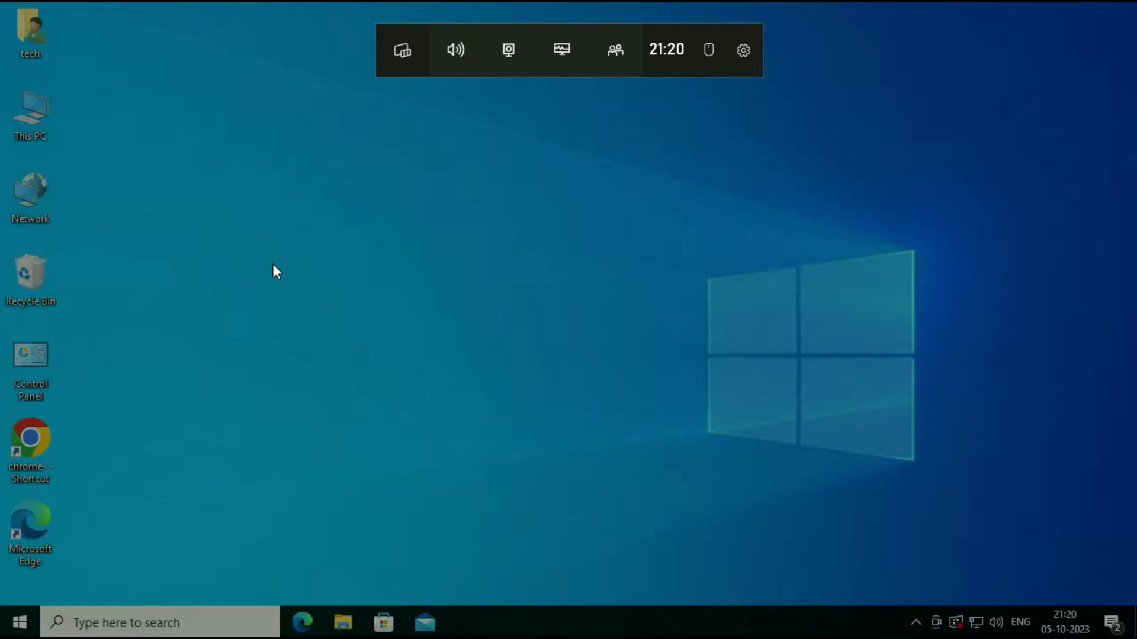
key(super+g)
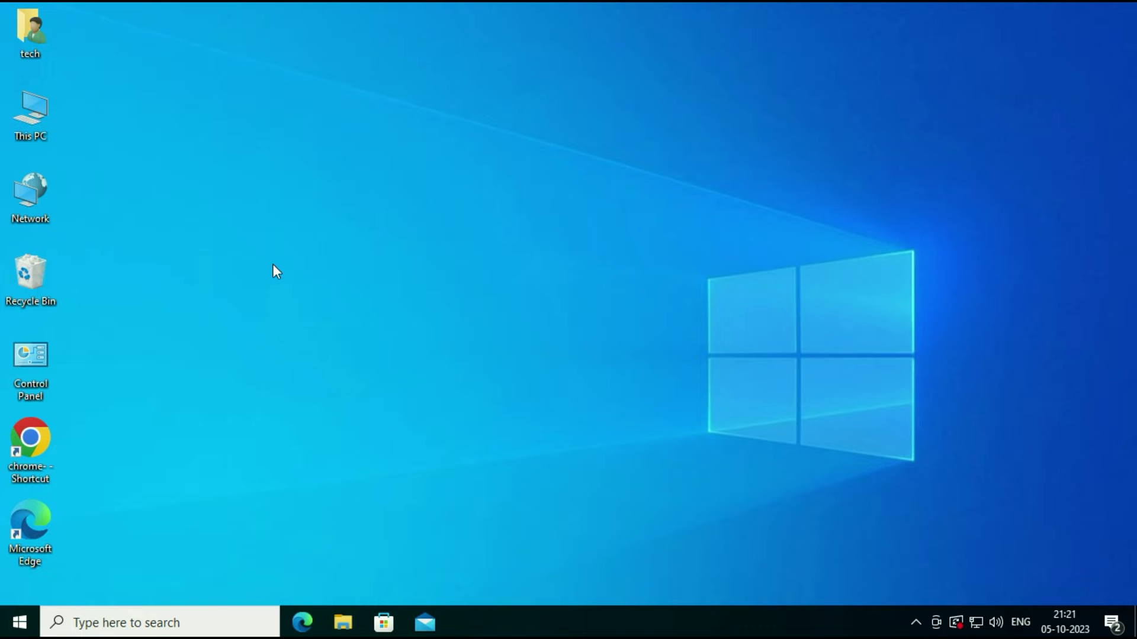
In Settings > Gaming, confirm Xbox Game Bar and the controller shortcut are enabled, then close Settings.
click(20, 623)
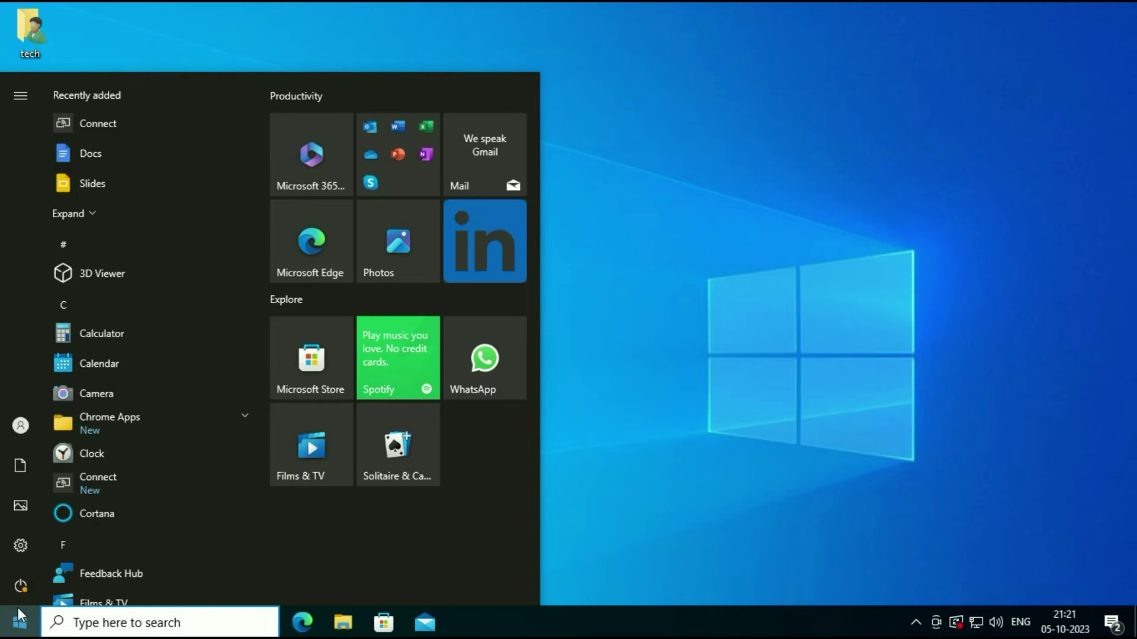
mouse_move(20, 497)
click(20, 549)
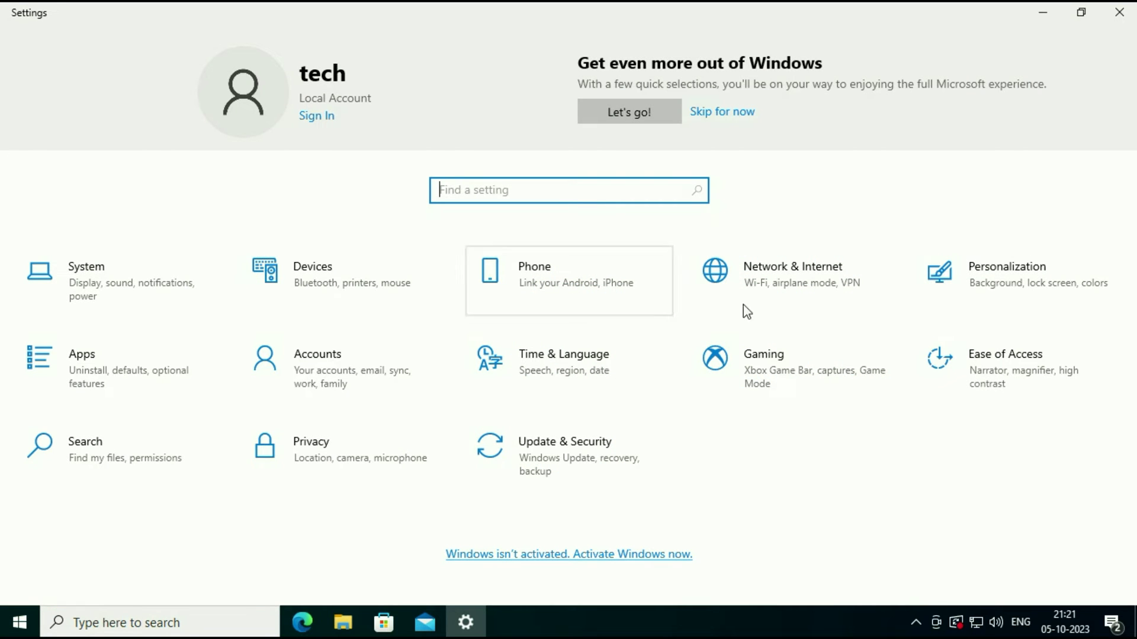
click(782, 377)
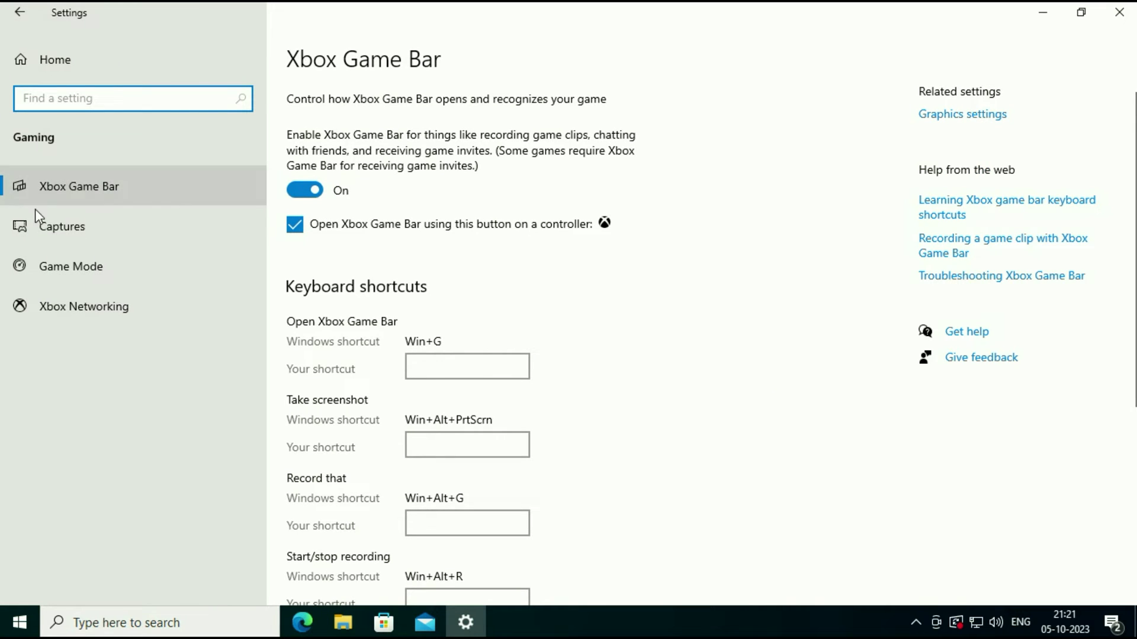
click(64, 187)
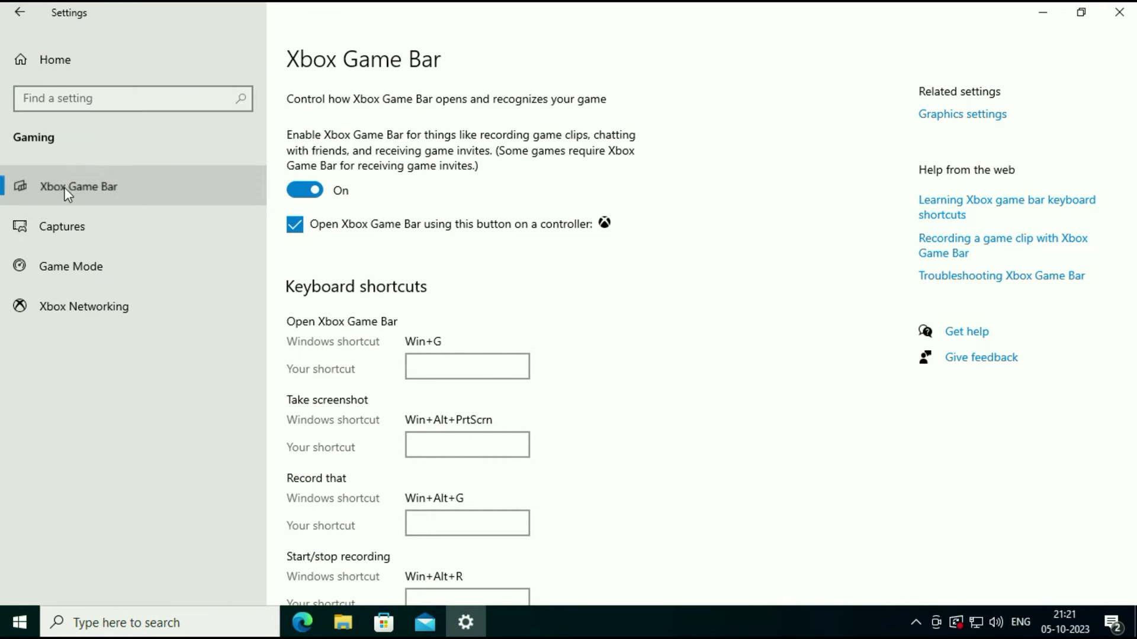
click(305, 189)
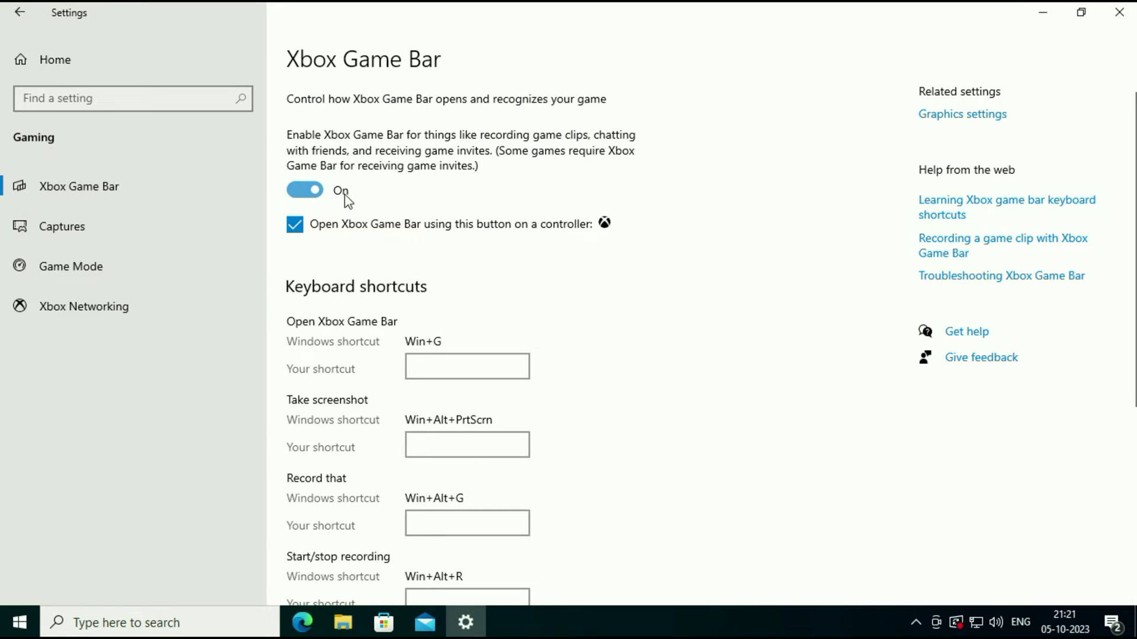
click(296, 225)
scroll(473, 325, down, 2)
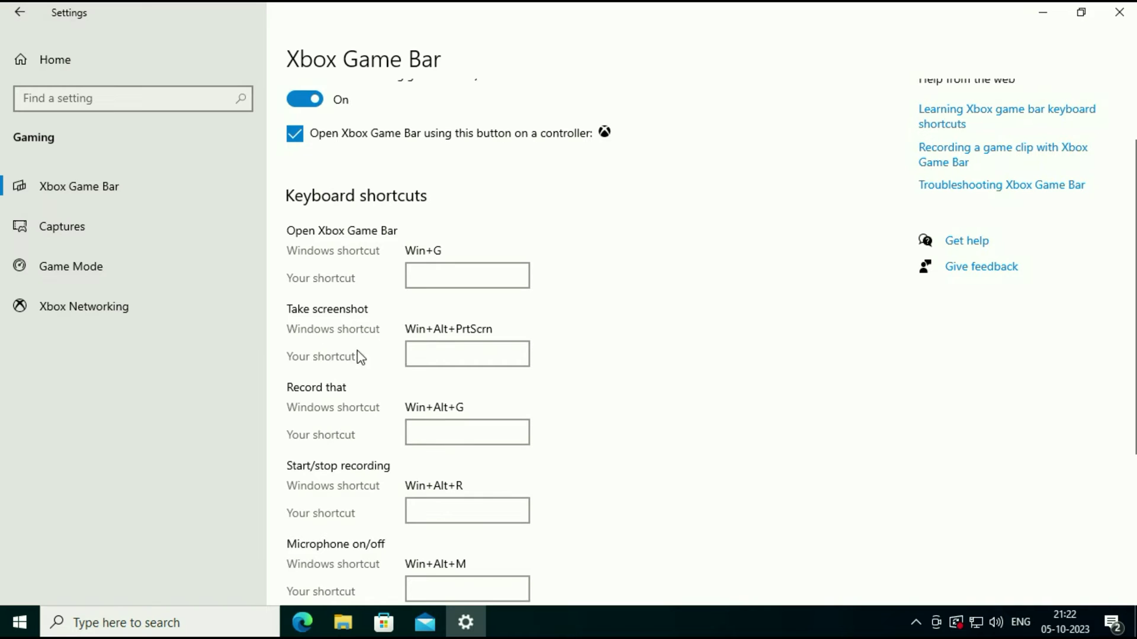
scroll(370, 461, up, 2)
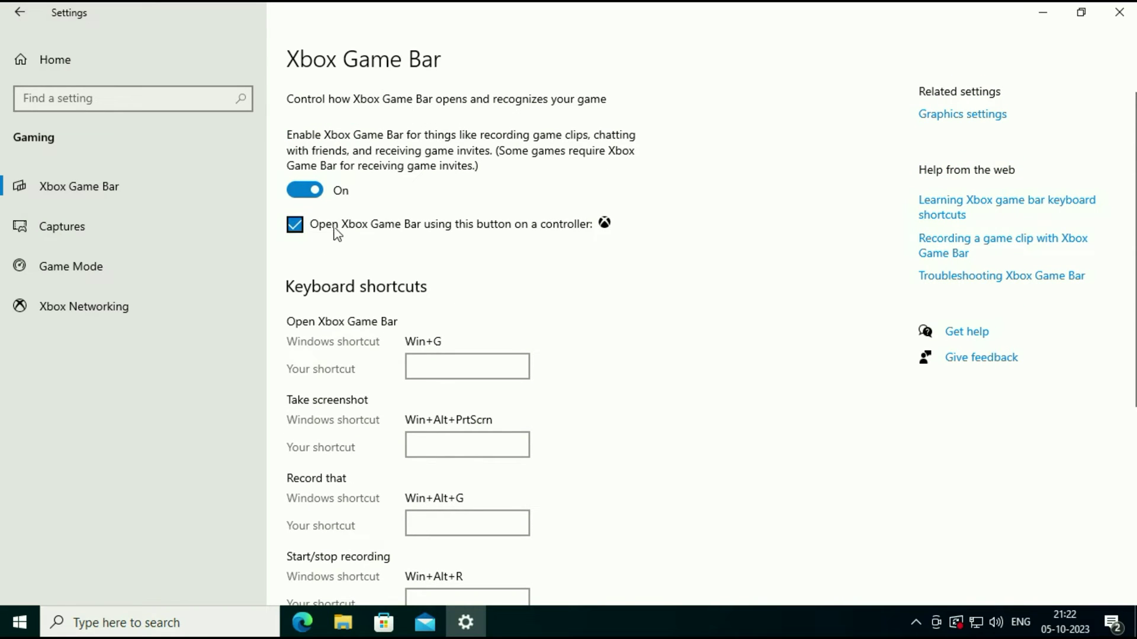
click(1119, 12)
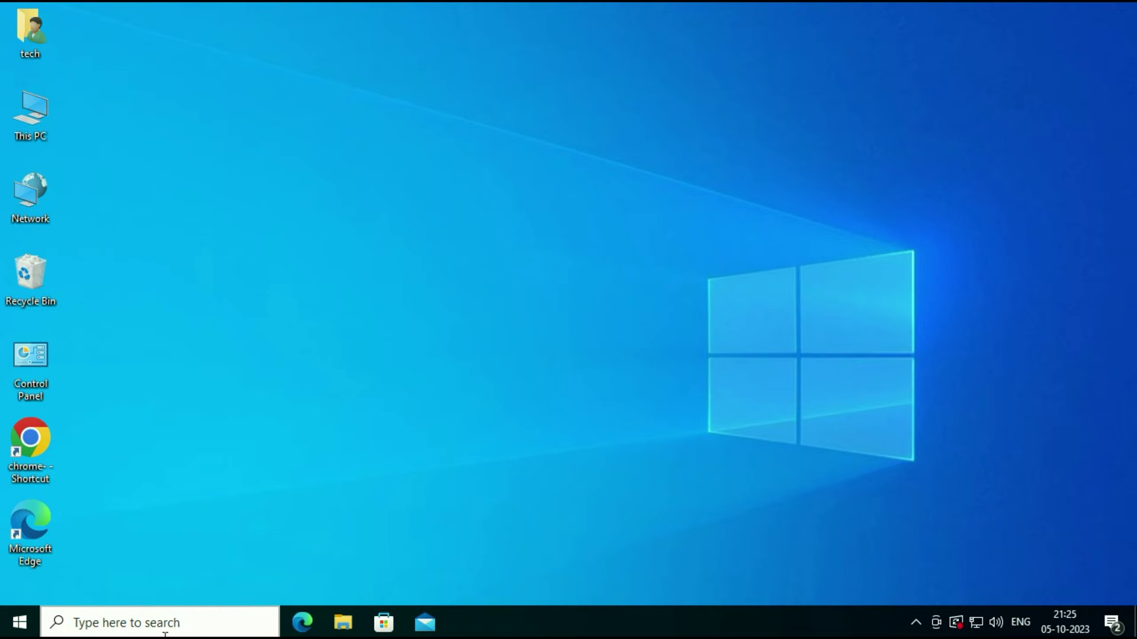
Reopen Settings, go to Apps & features and select Xbox Game Bar in the installed apps list.
click(164, 623)
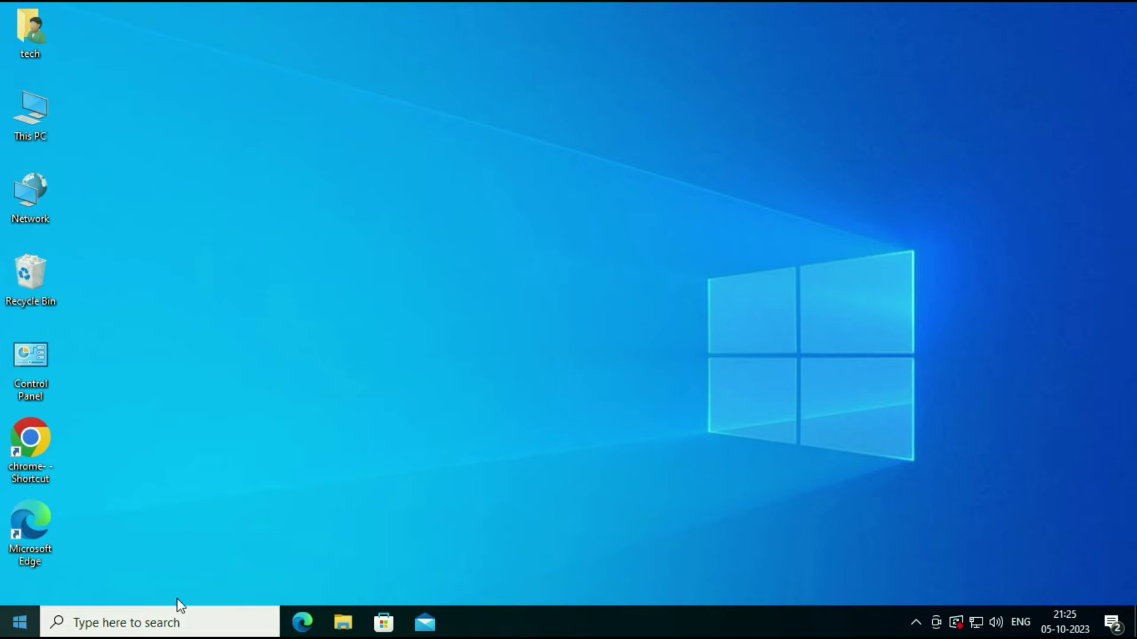
click(24, 627)
mouse_move(20, 546)
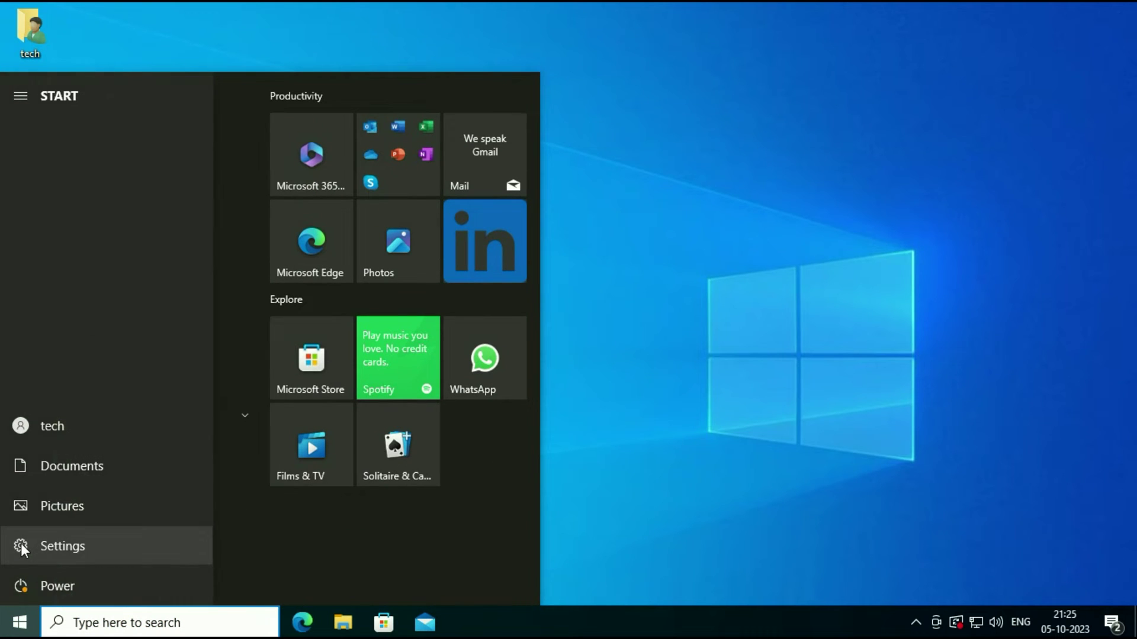
click(22, 549)
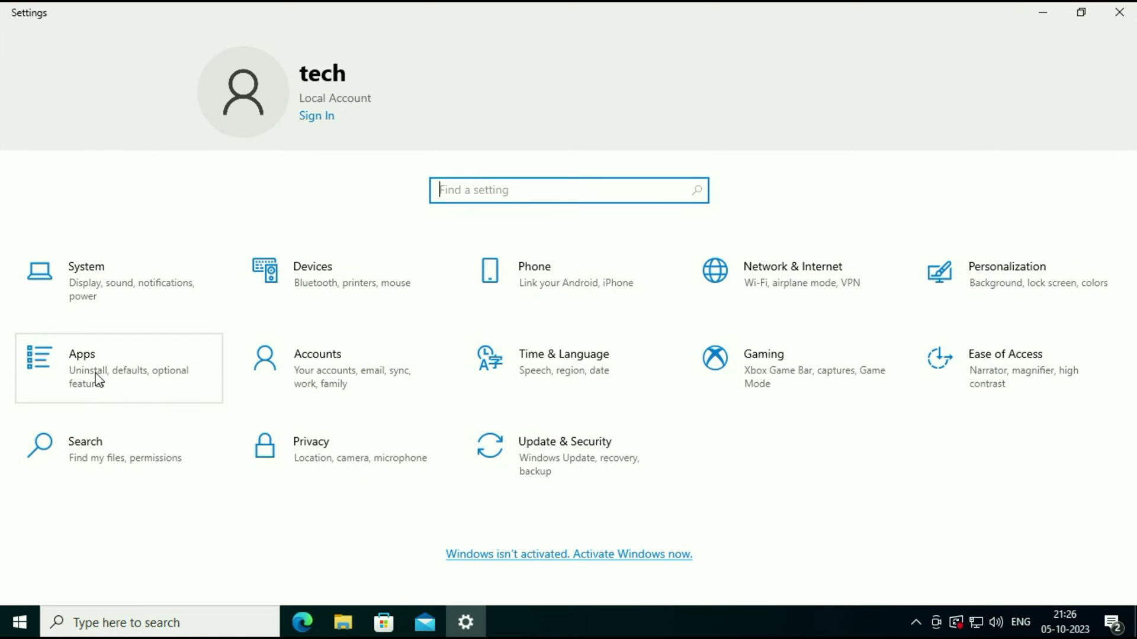
click(97, 379)
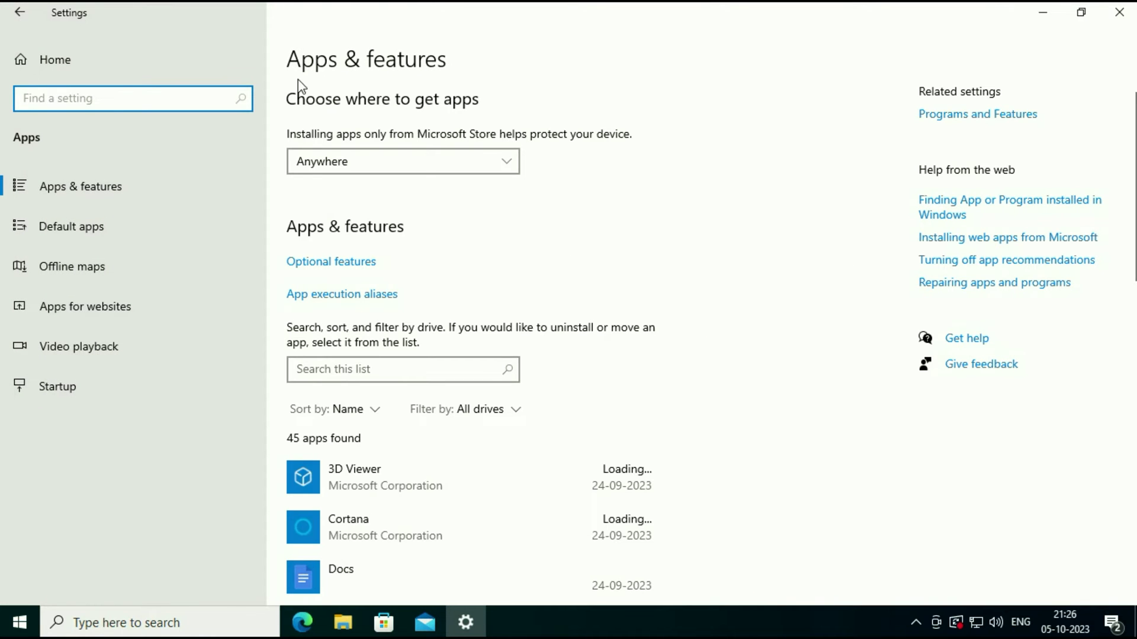
scroll(648, 333, down, 3)
scroll(713, 360, down, 8)
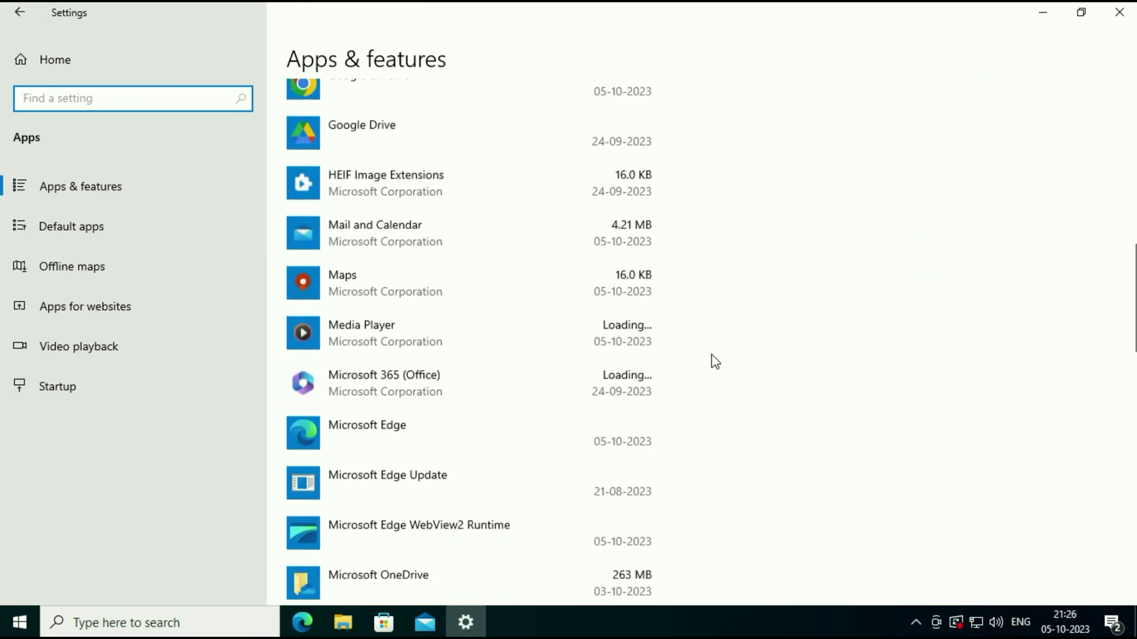
scroll(714, 359, down, 5)
scroll(713, 360, down, 5)
scroll(714, 355, down, 3)
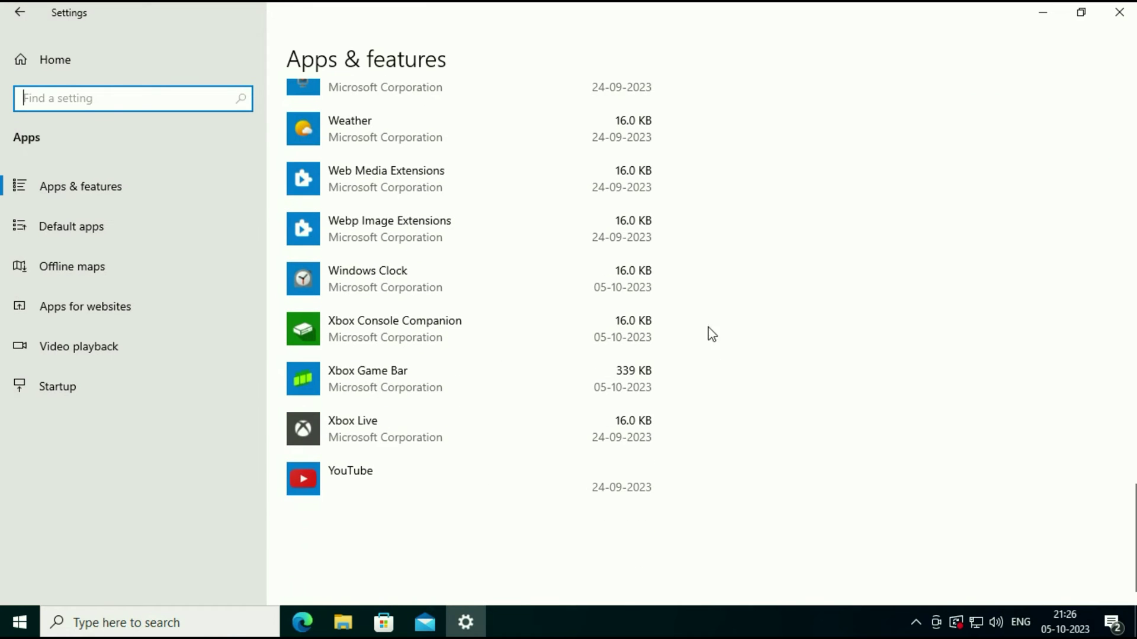
click(387, 383)
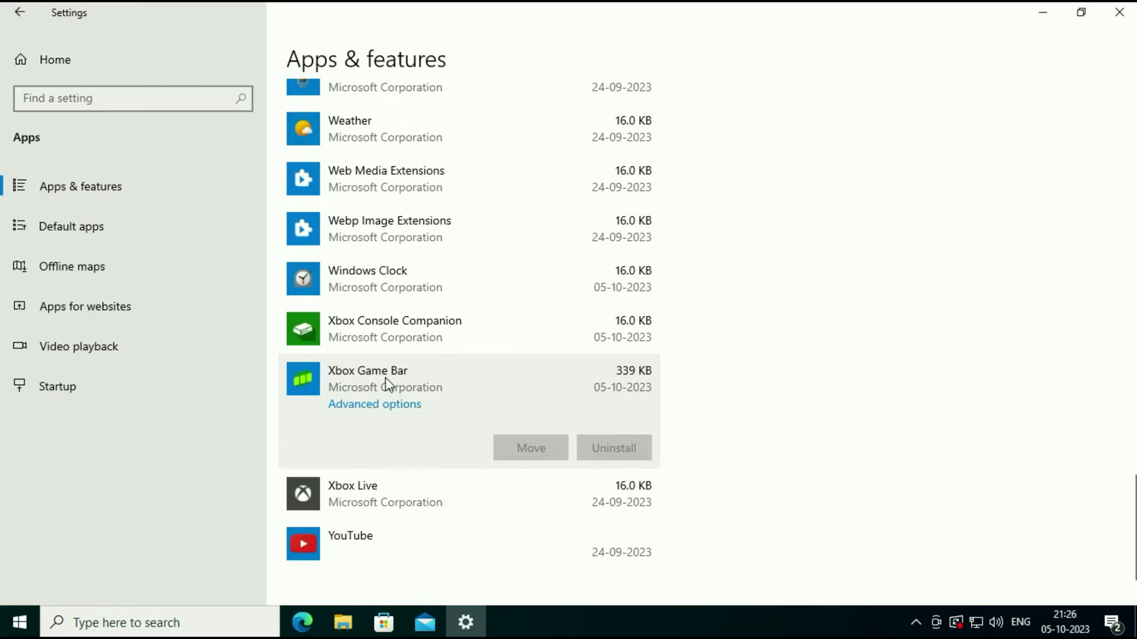
In Xbox Game Bar's advanced options, terminate the app and repair it.
click(407, 410)
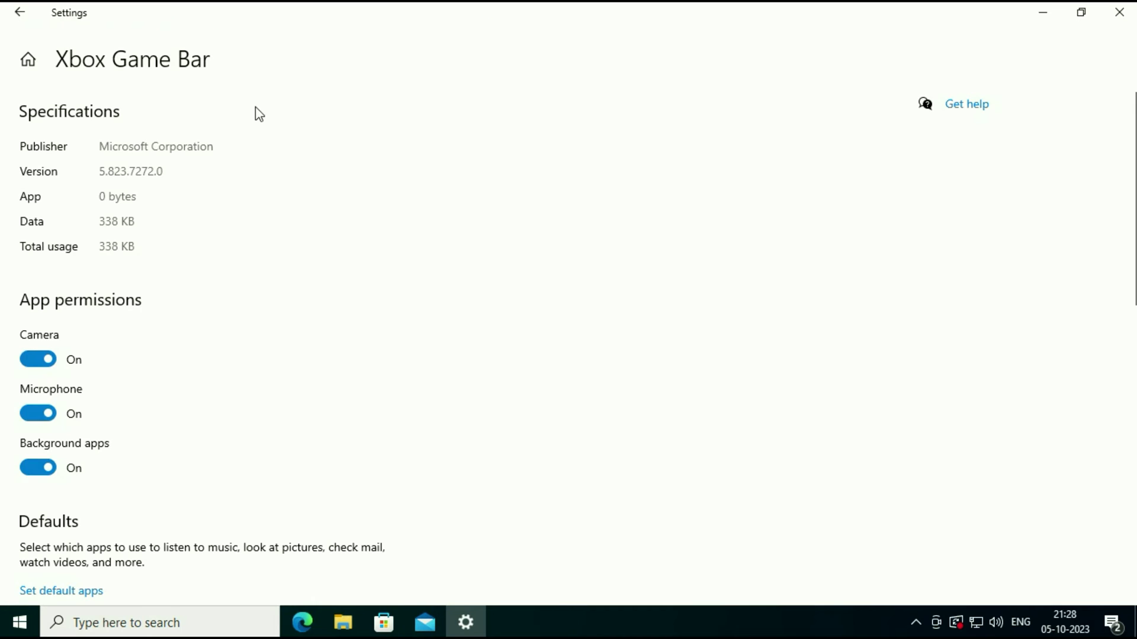
scroll(256, 116, down, 5)
scroll(255, 115, down, 3)
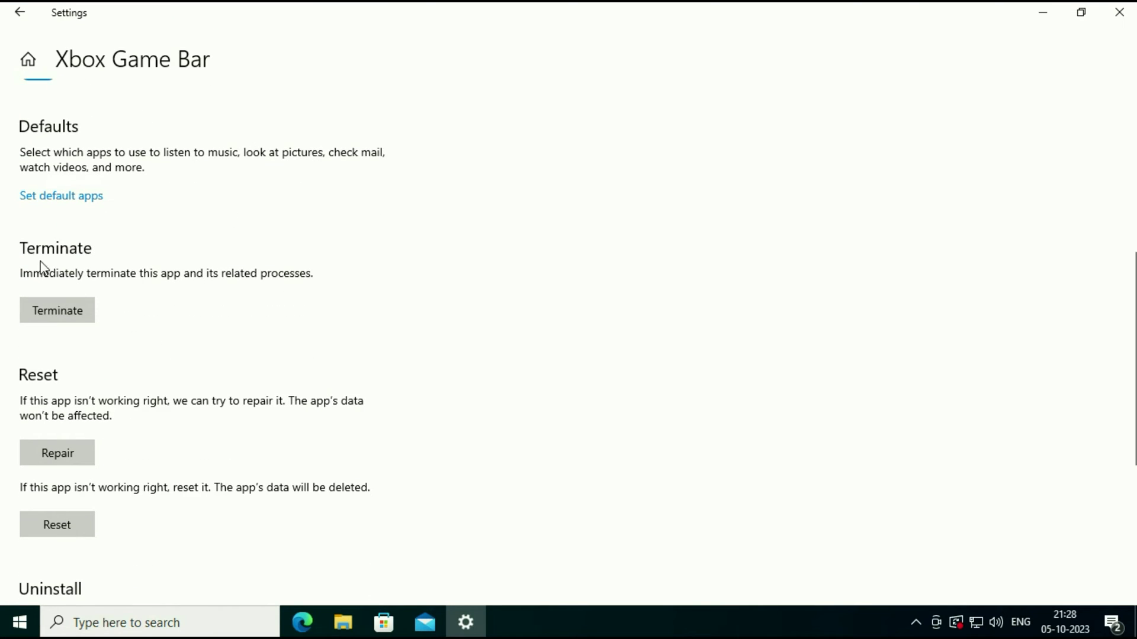
click(50, 318)
scroll(104, 311, down, 2)
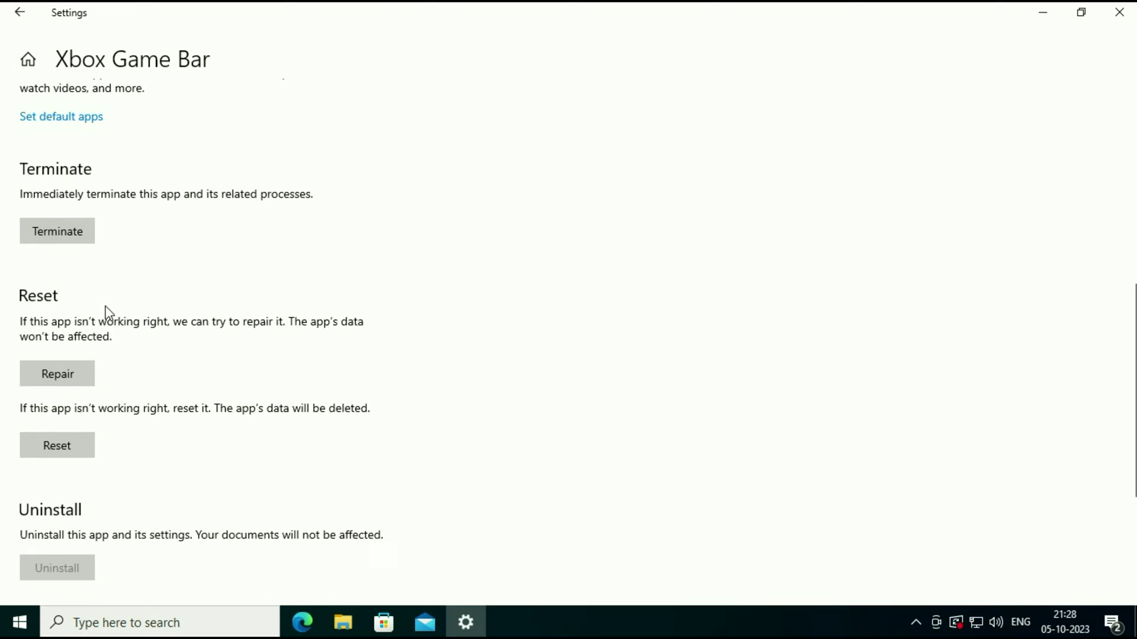
scroll(54, 306, down, 2)
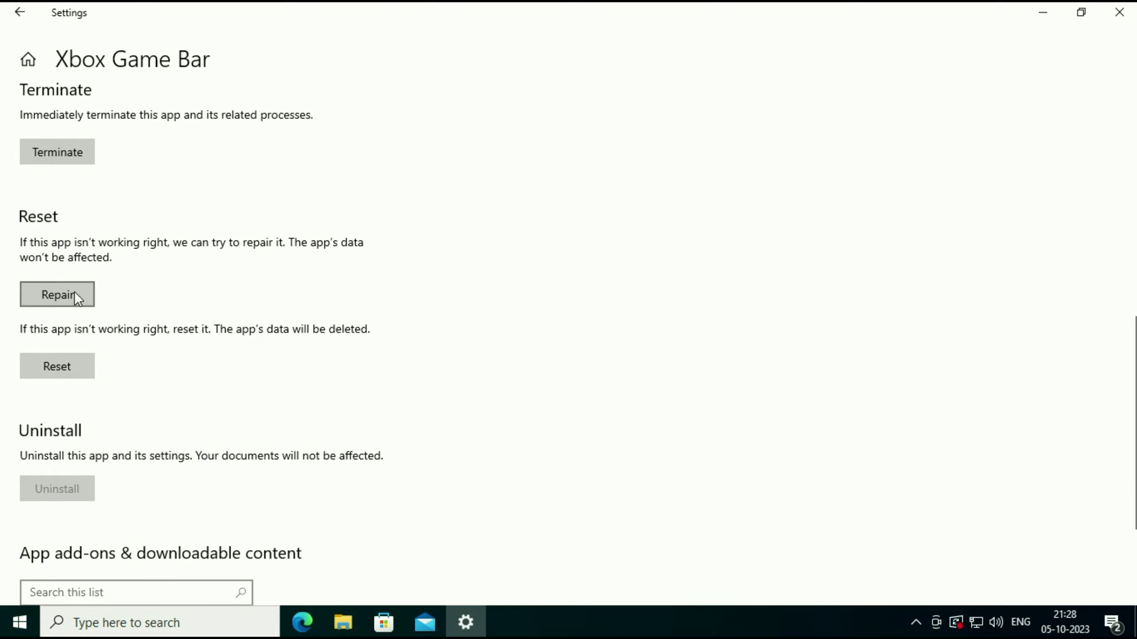
click(58, 297)
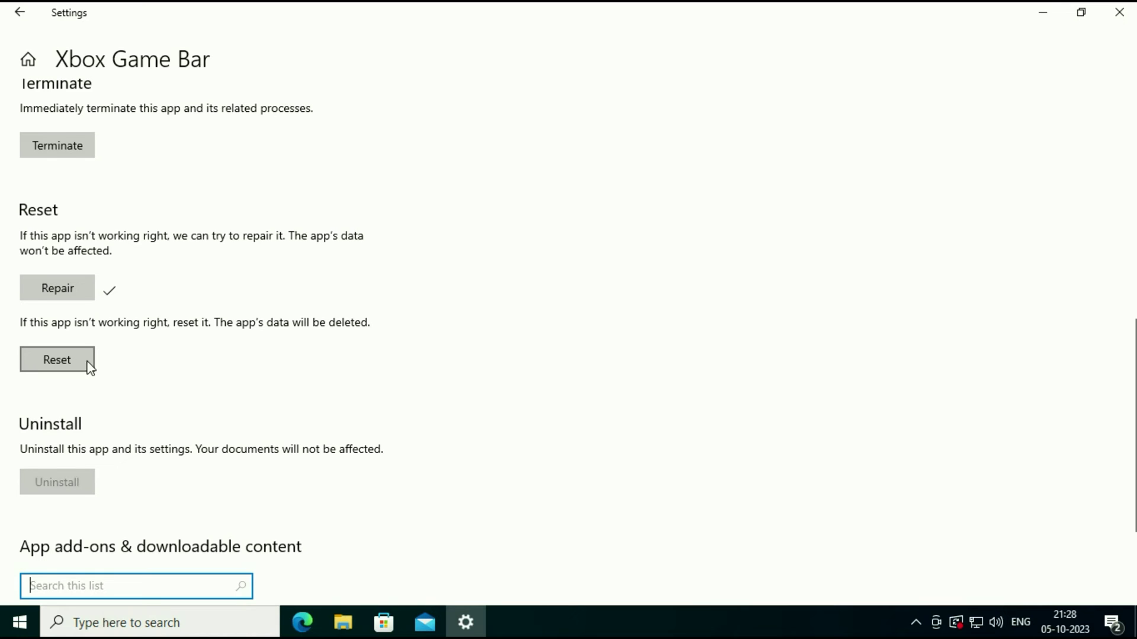
Reset Xbox Game Bar, confirming deletion of its data, then close Settings.
click(69, 363)
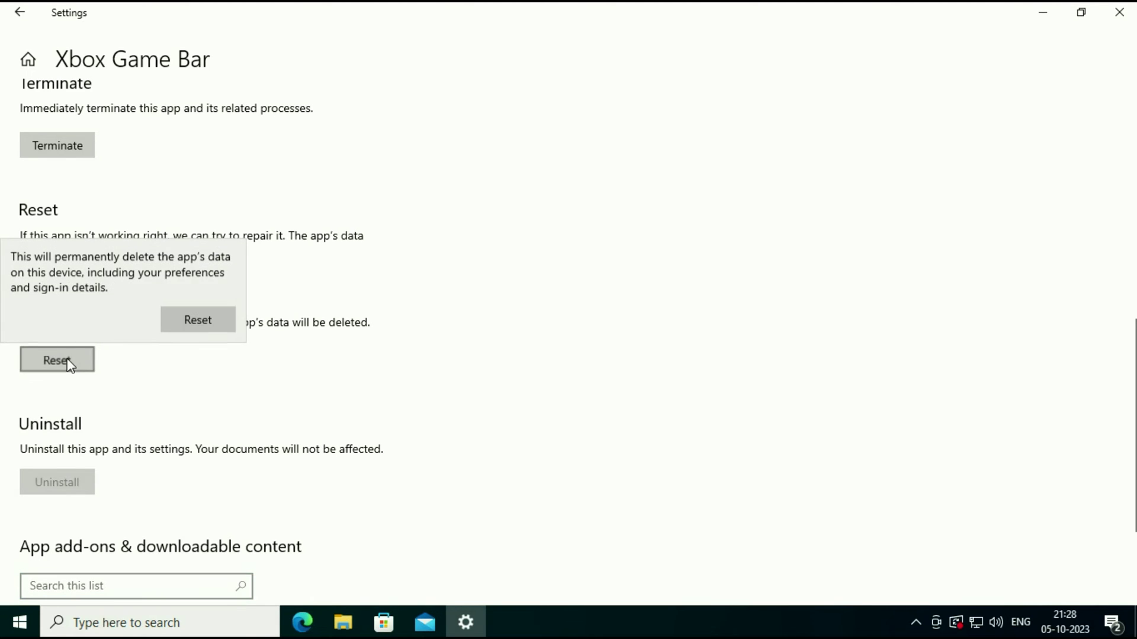
click(199, 320)
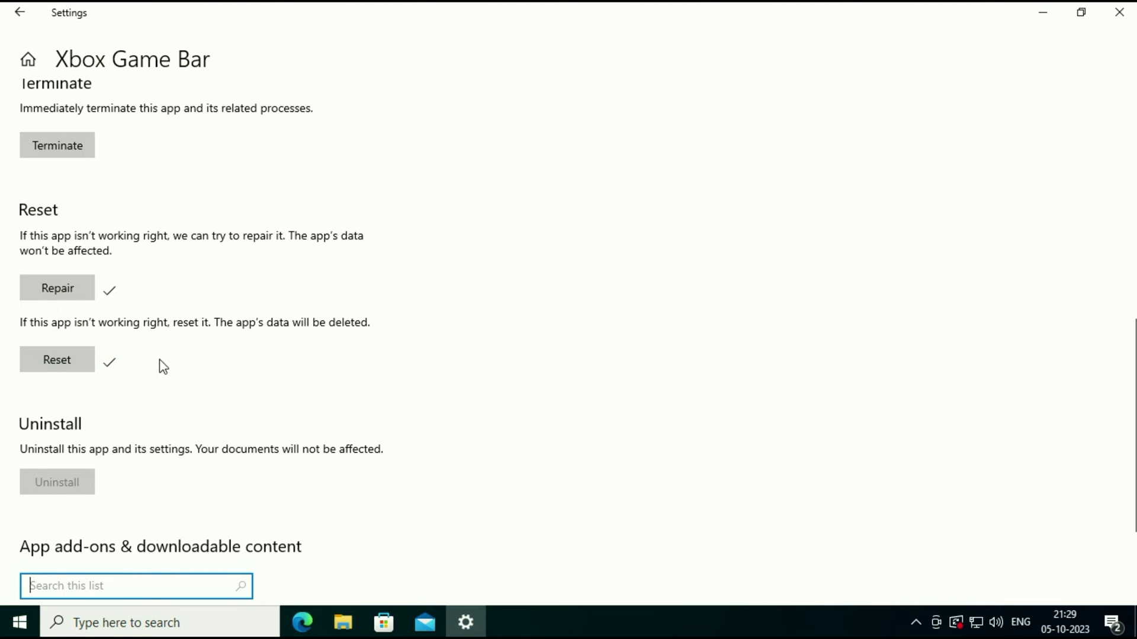
scroll(196, 364, down, 1)
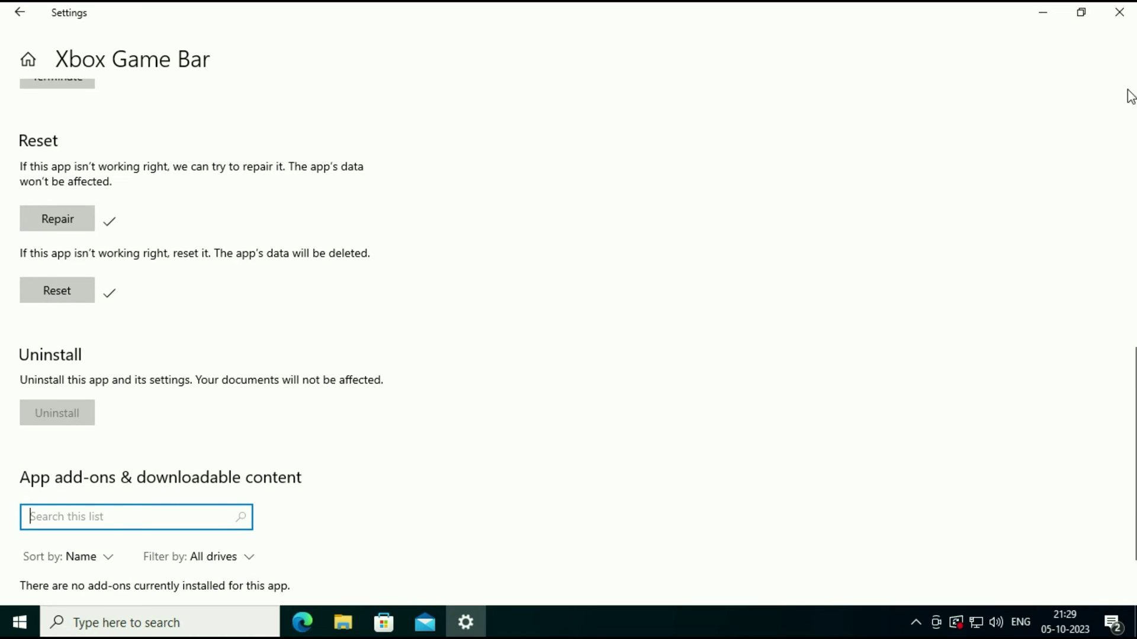
click(1118, 13)
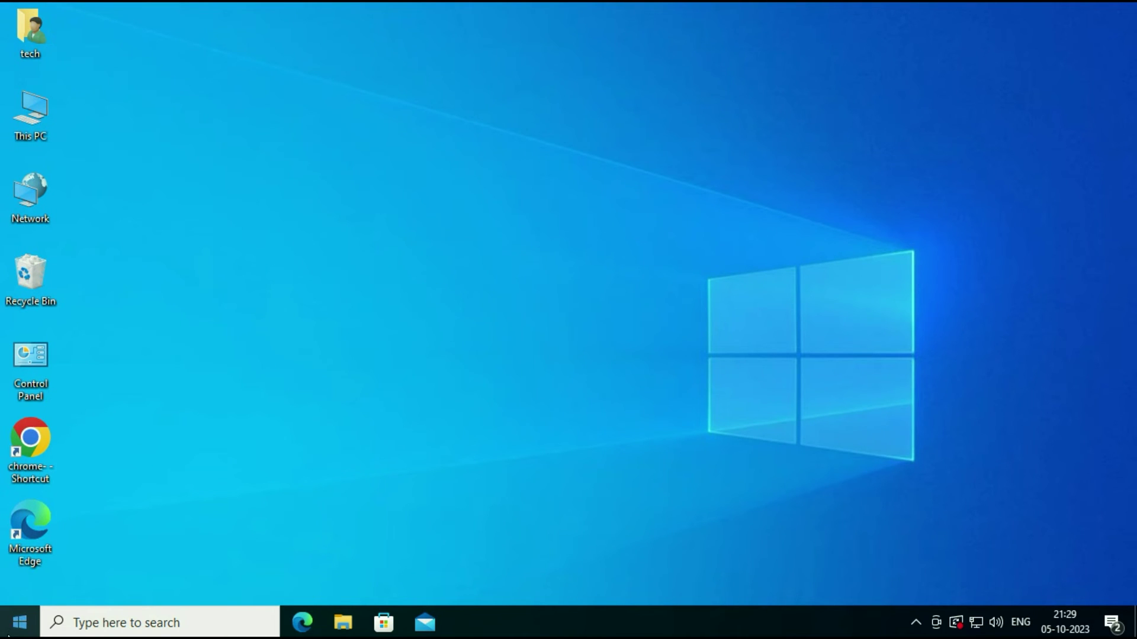
Search the taskbar for gpedit and launch Edit group policy from the results.
click(20, 623)
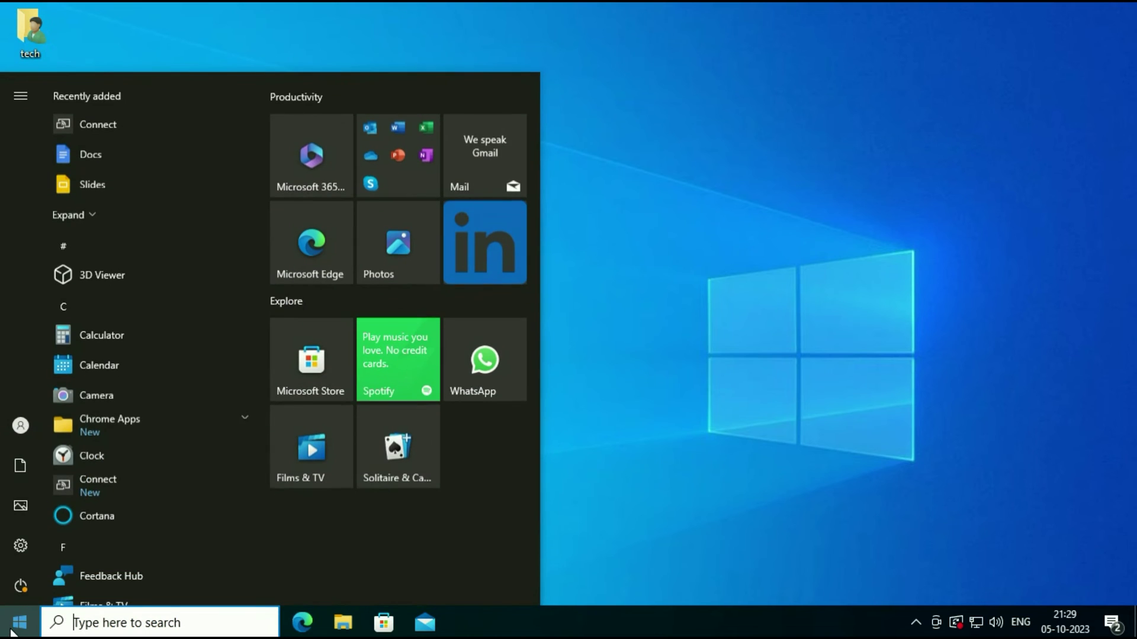
click(93, 622)
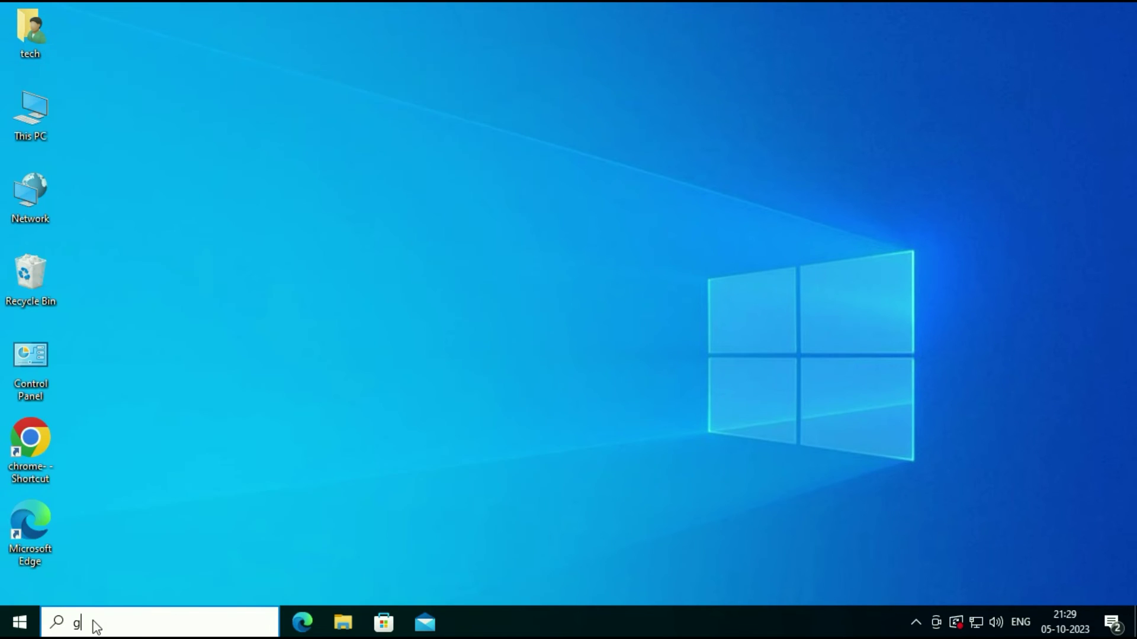
text(gpedit)
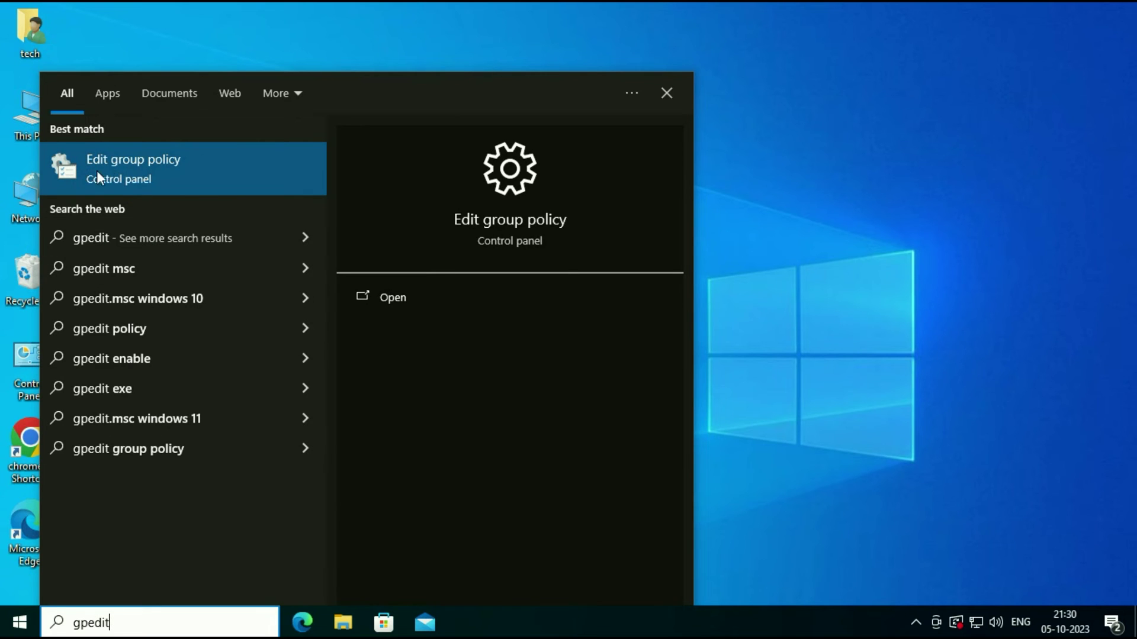
click(126, 168)
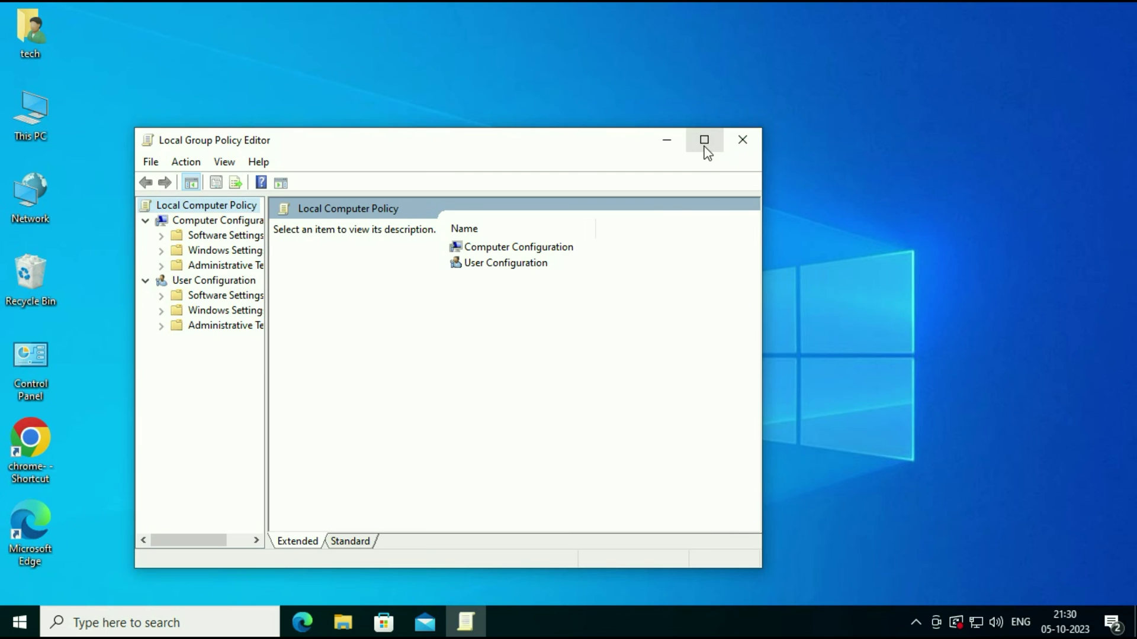
Maximize the editor and navigate Computer Configuration > Administrative Templates > Windows Components > Windows Game Recording and Broadcasting.
click(704, 141)
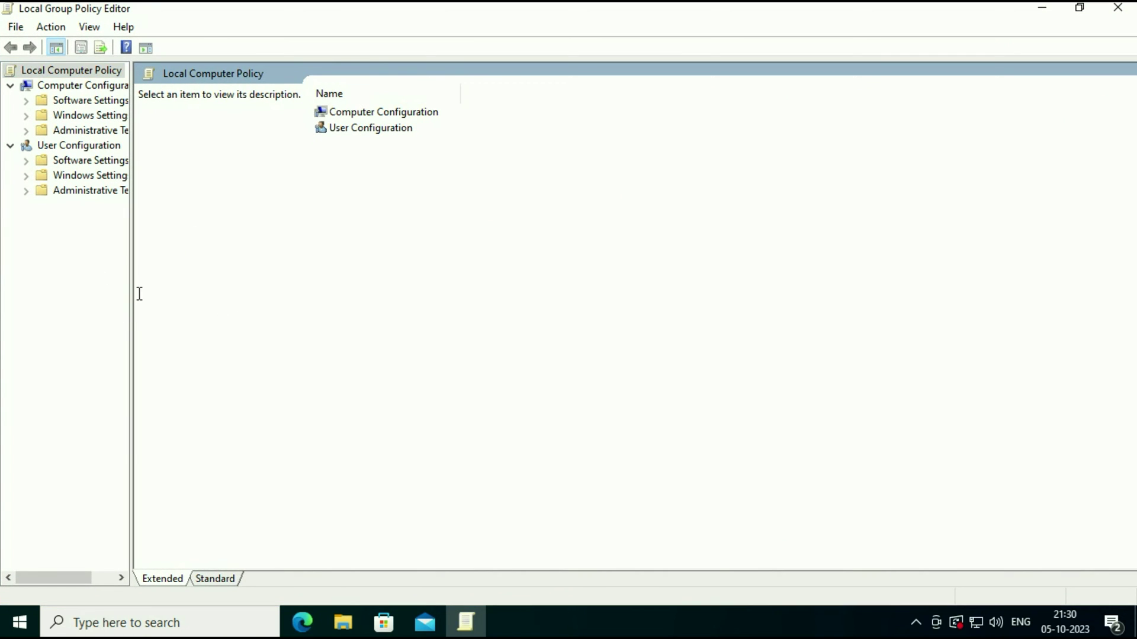
drag(133, 294, 283, 294)
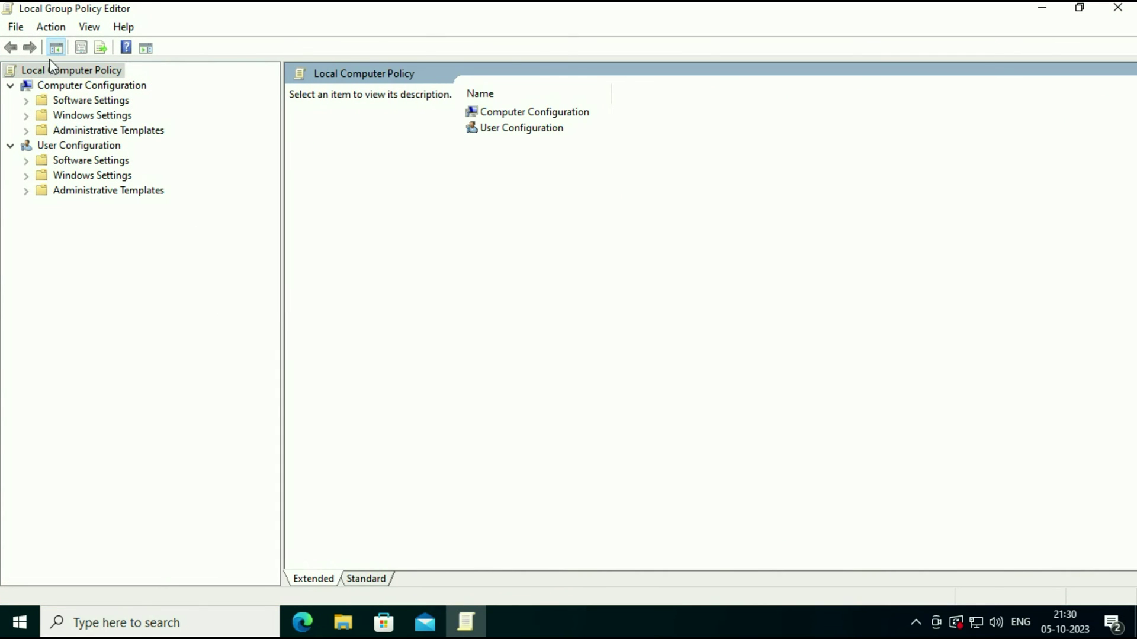
click(92, 86)
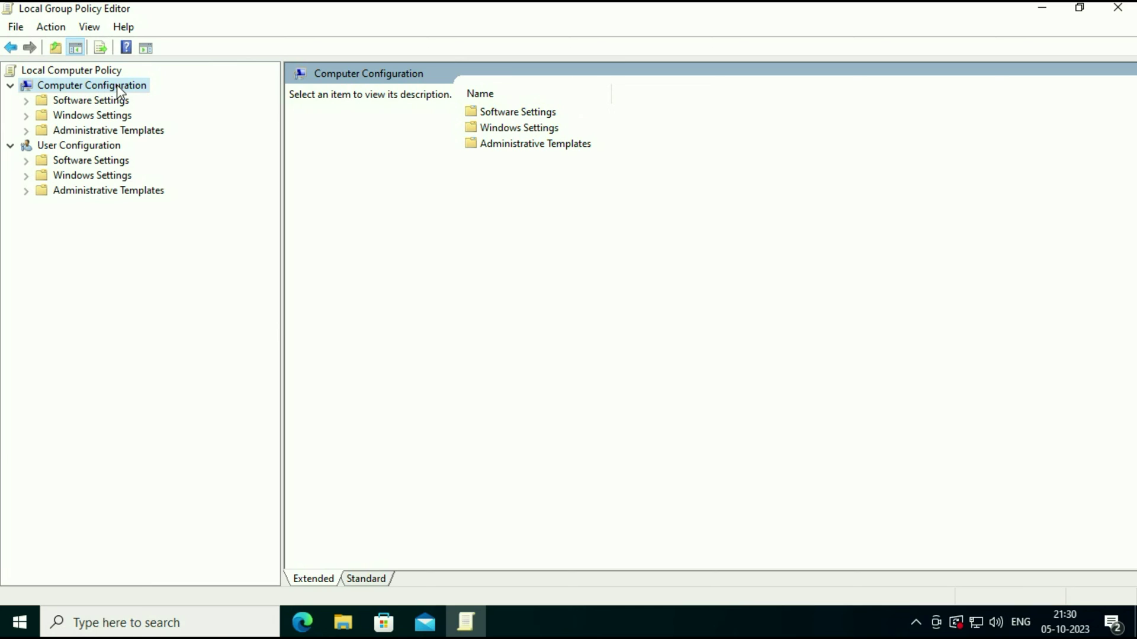
click(67, 131)
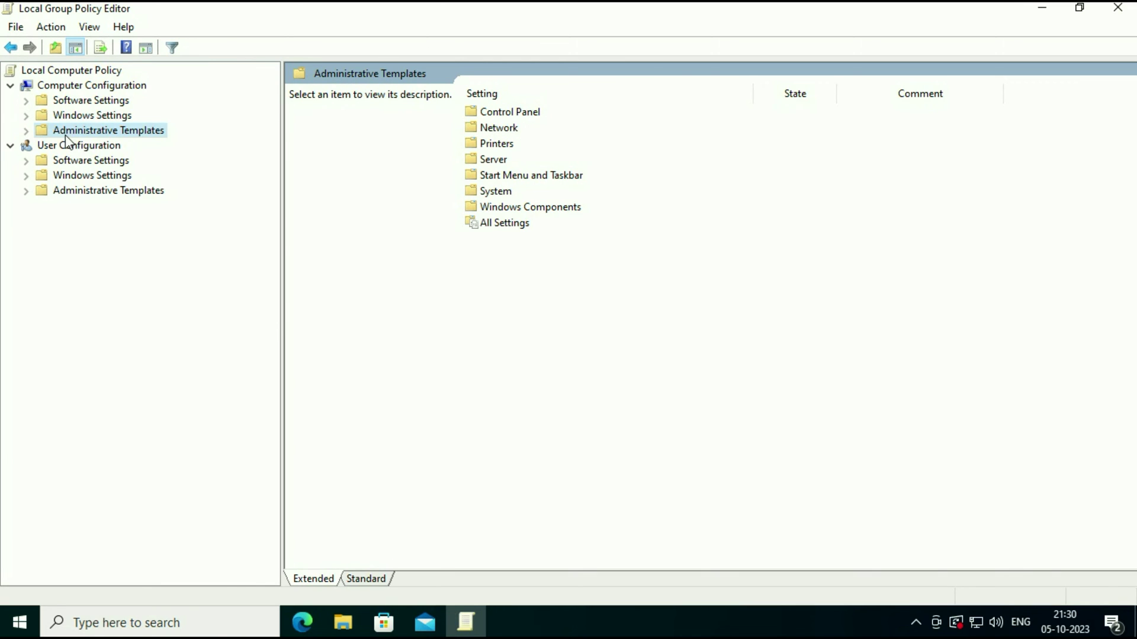
click(26, 131)
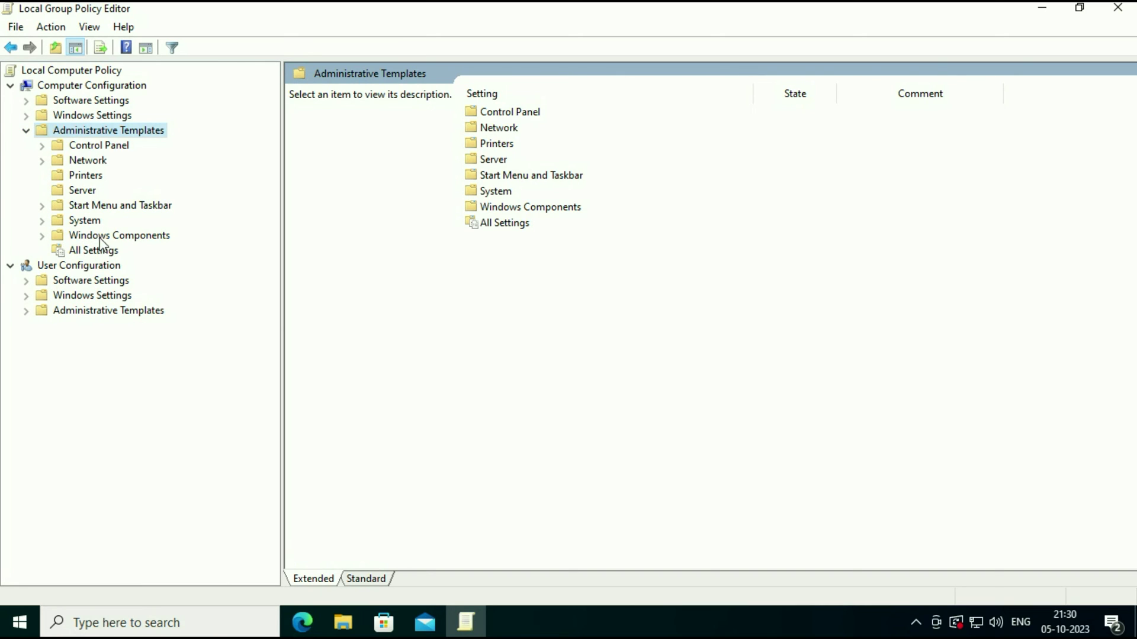
click(119, 235)
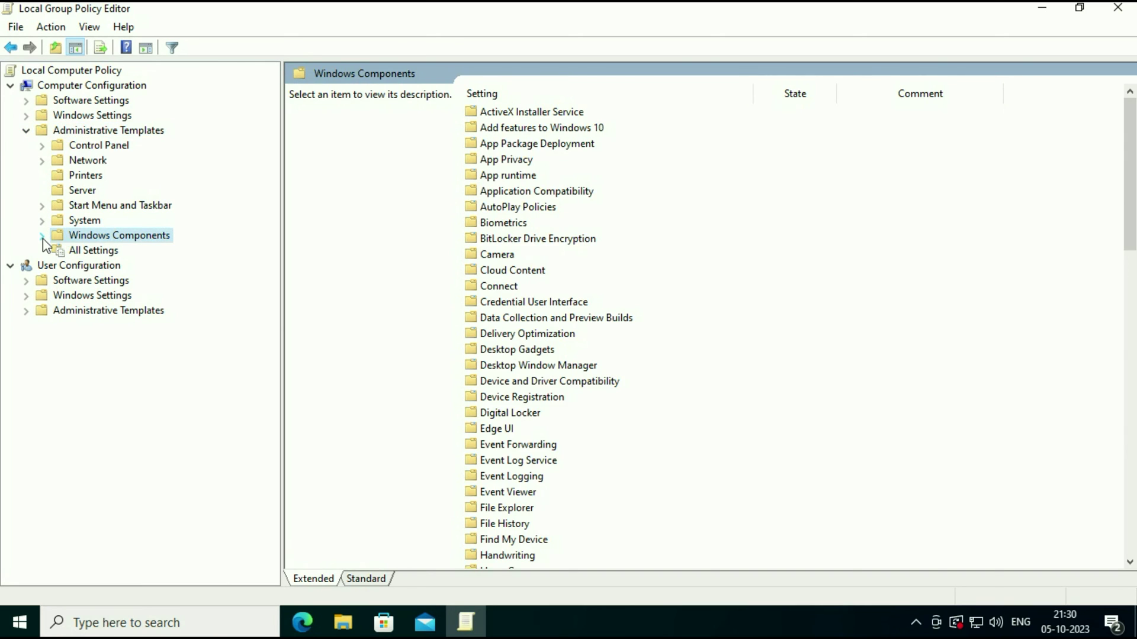
click(43, 236)
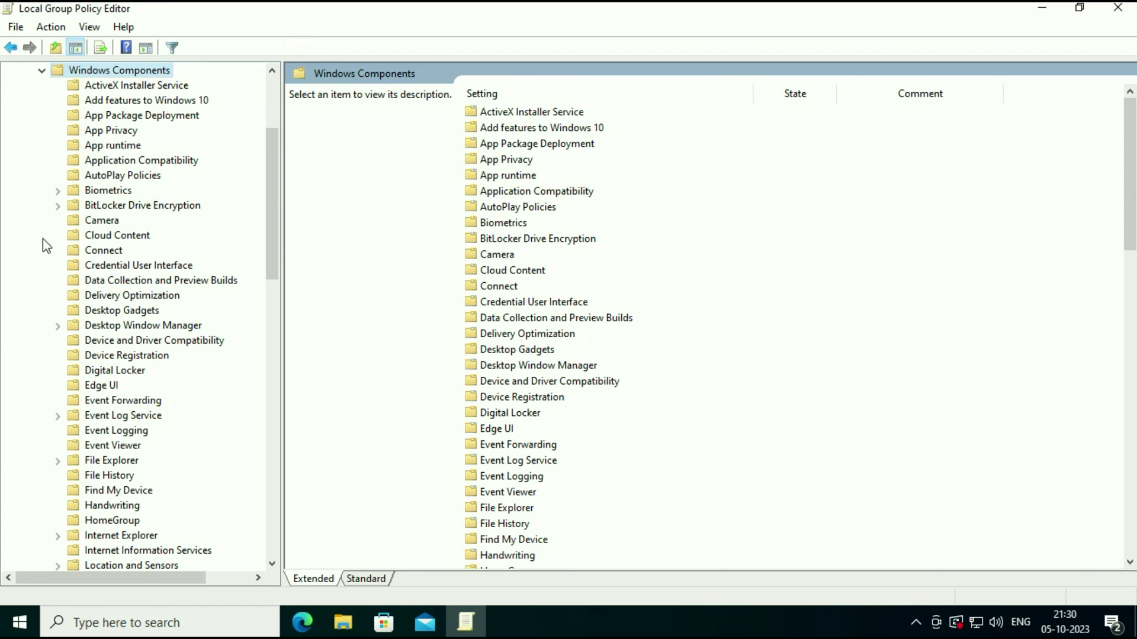
scroll(157, 176, down, 7)
scroll(157, 175, down, 7)
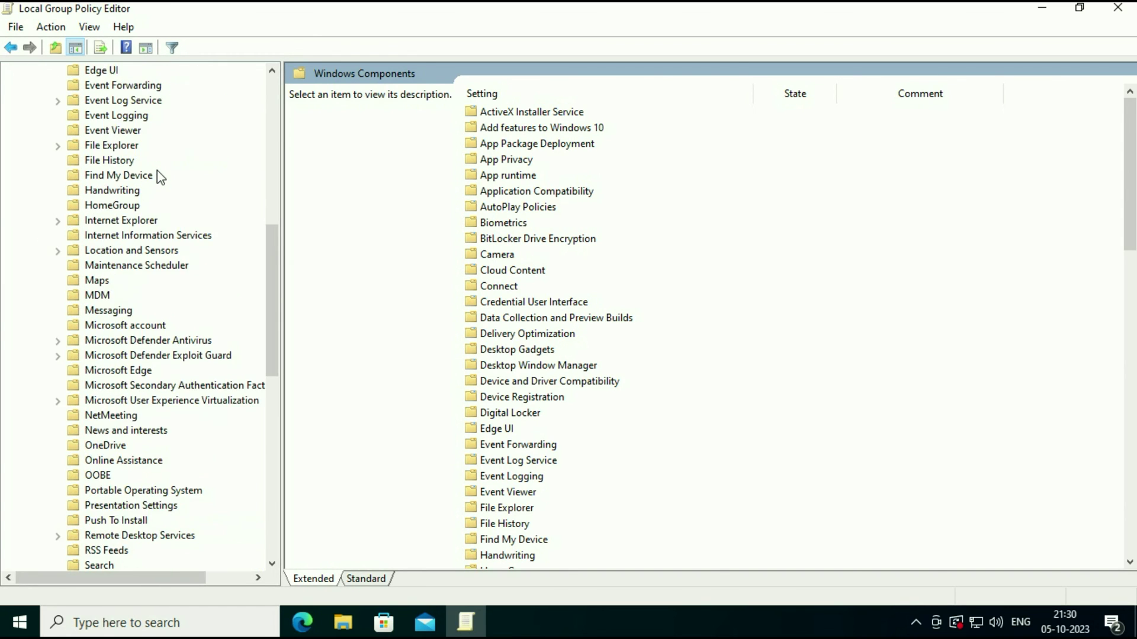
scroll(157, 176, down, 6)
scroll(158, 177, down, 5)
scroll(157, 176, down, 4)
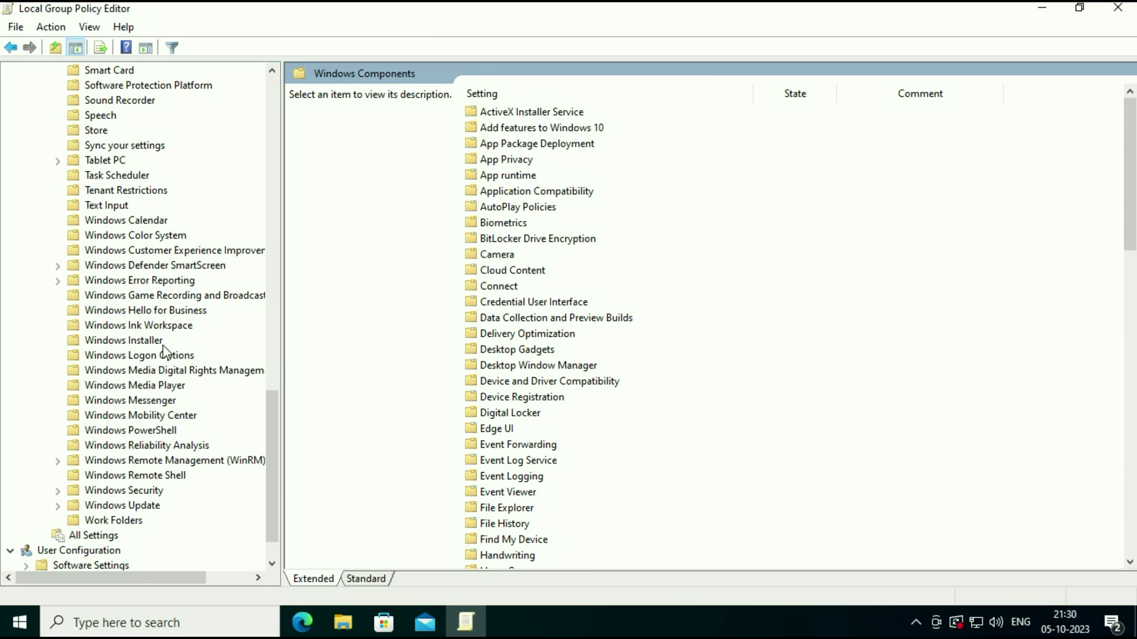
click(124, 295)
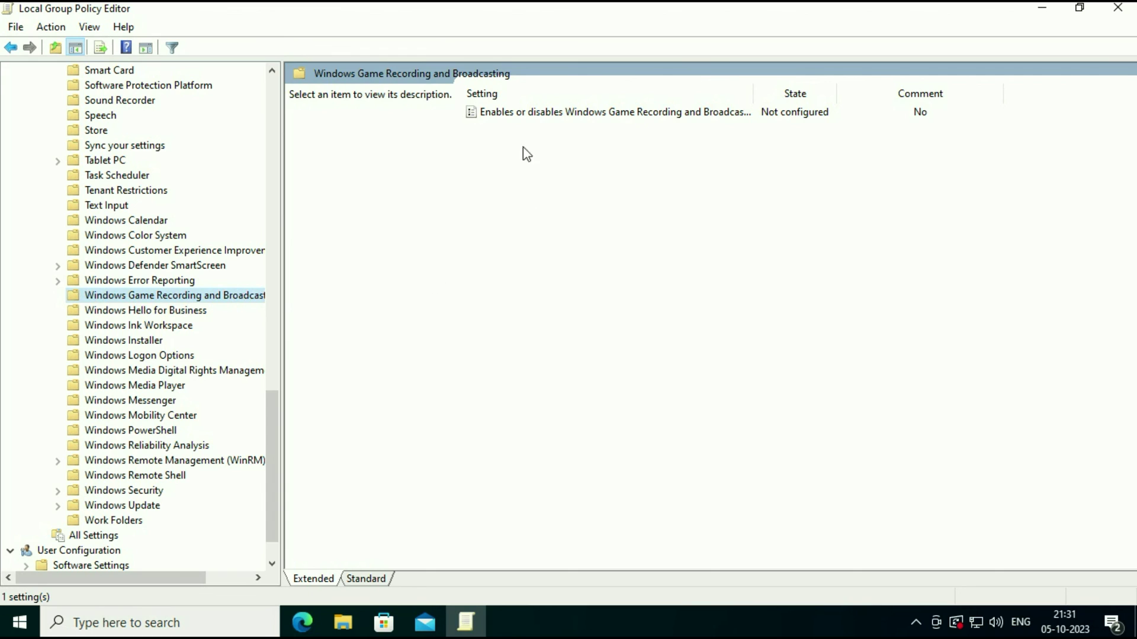
Select the Enables or disables Windows Game Recording and Broadcasting policy and open its settings dialog.
click(519, 113)
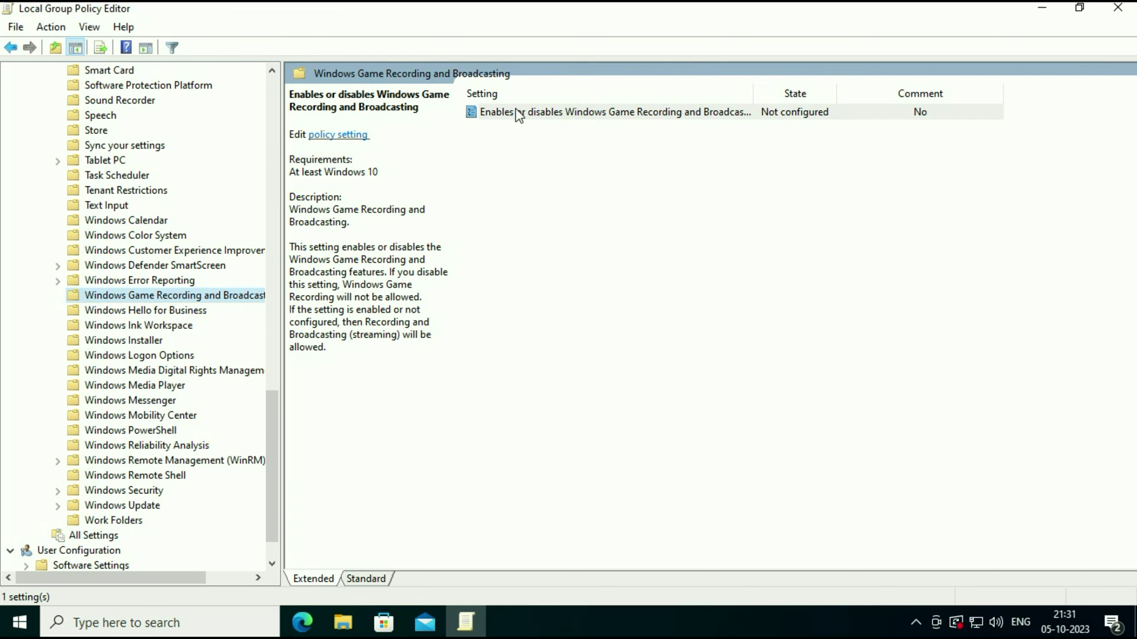
right_click(558, 117)
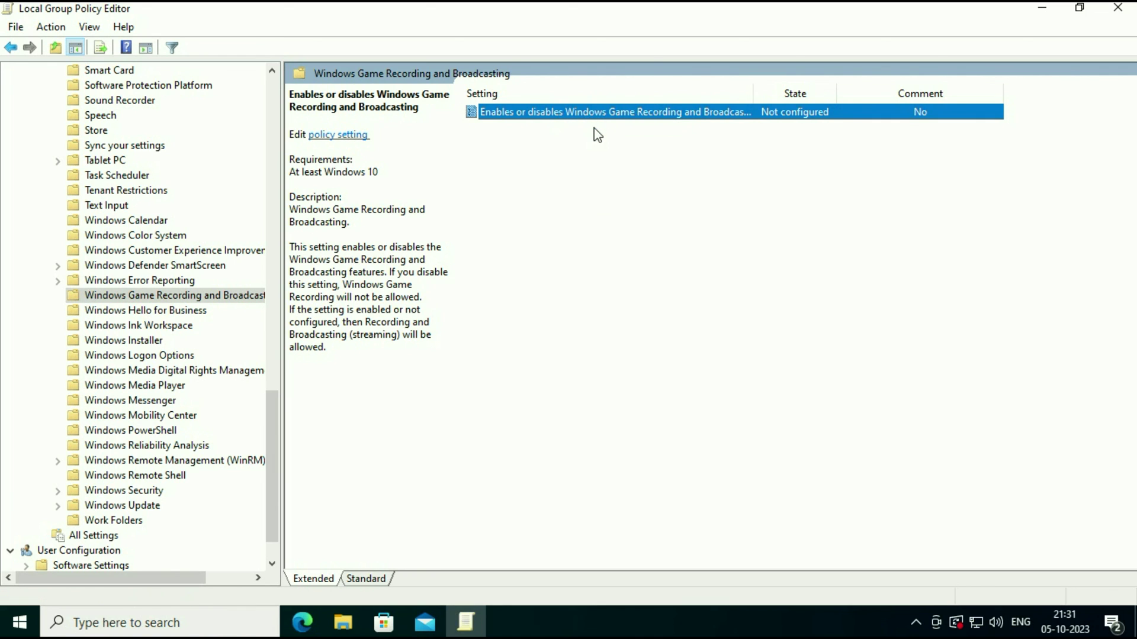
double_click(596, 113)
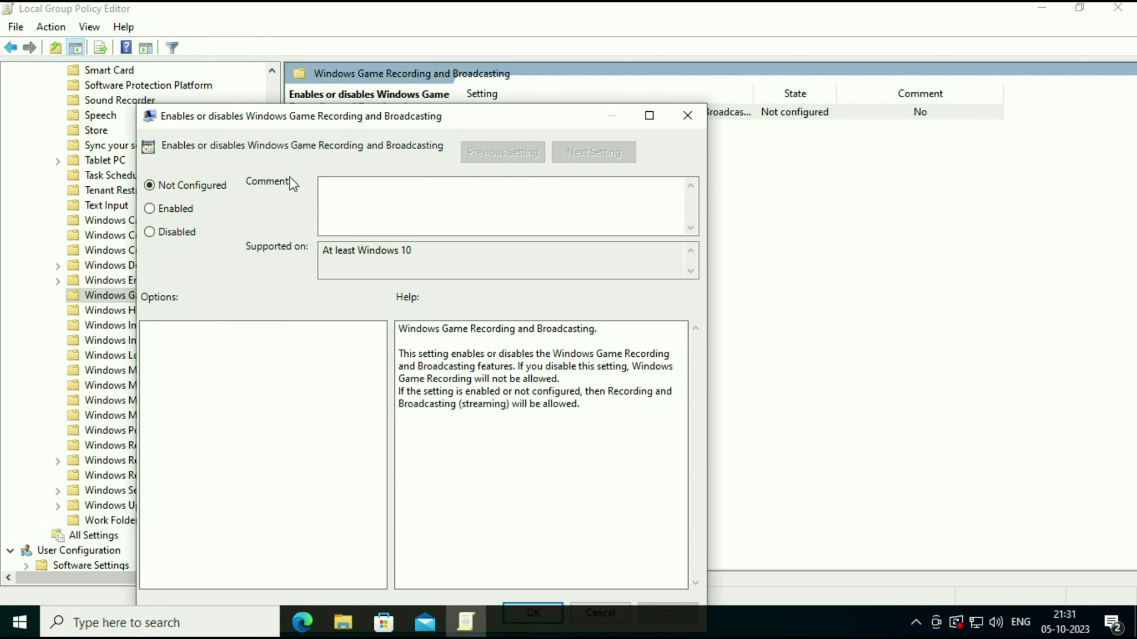
Set the policy to Enabled, apply it and confirm with OK.
click(150, 209)
drag(358, 123, 419, 42)
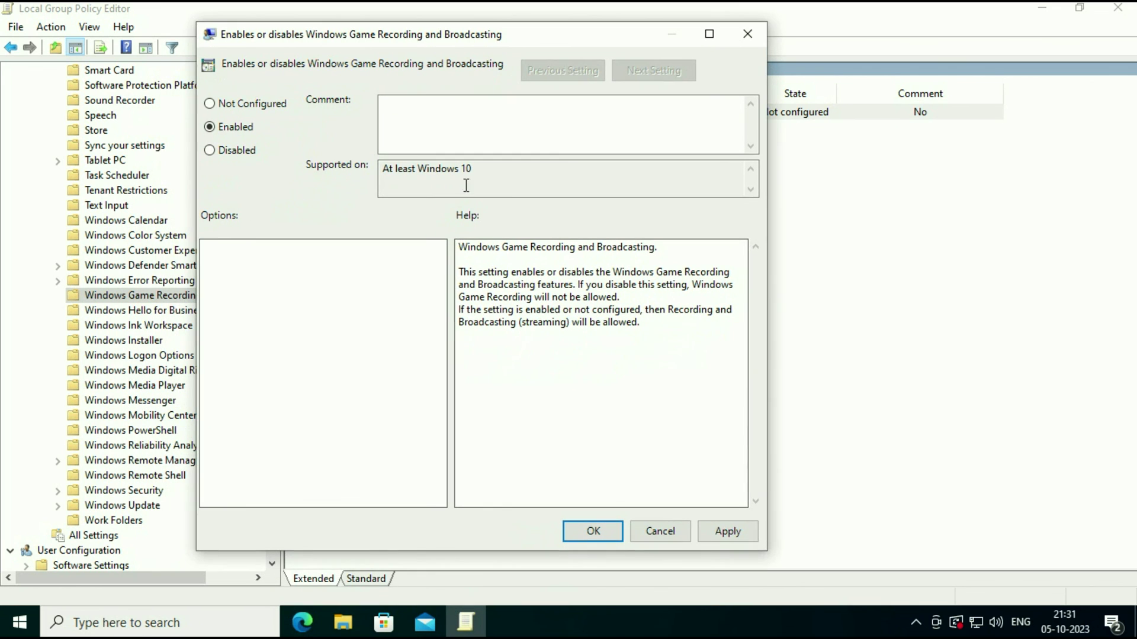
click(728, 532)
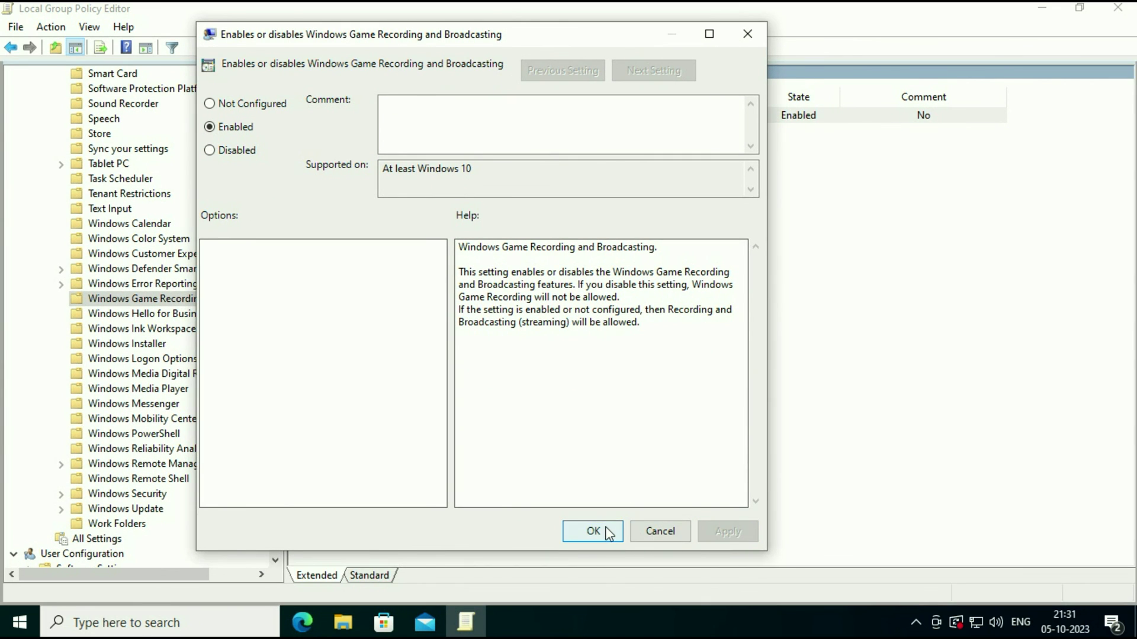
click(594, 531)
Close the Local Group Policy Editor, returning to the desktop.
click(1121, 10)
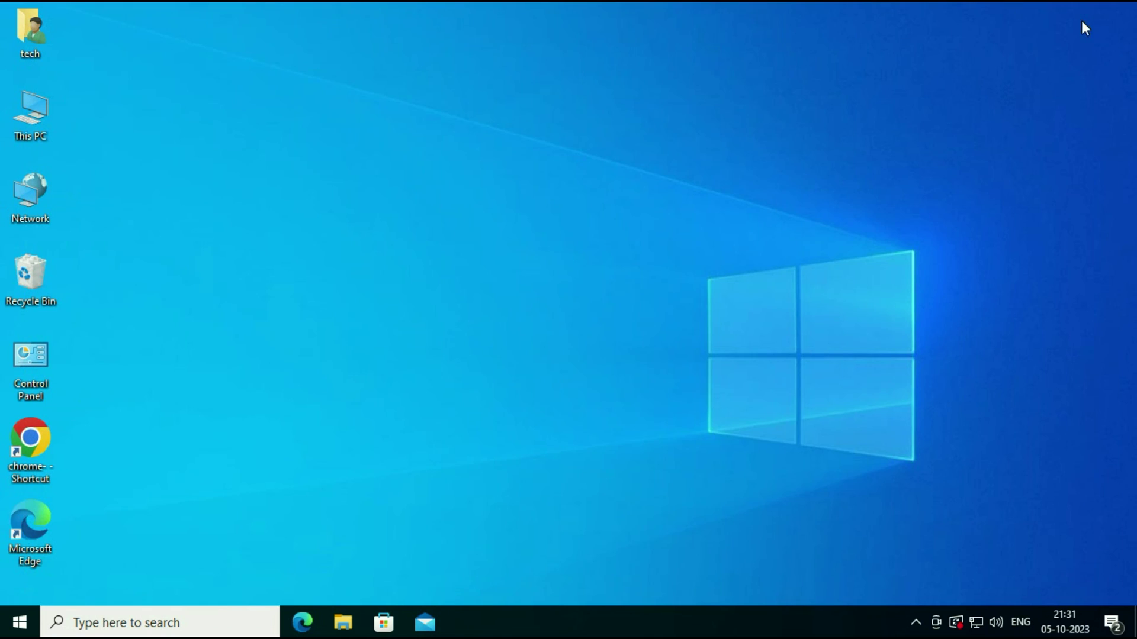